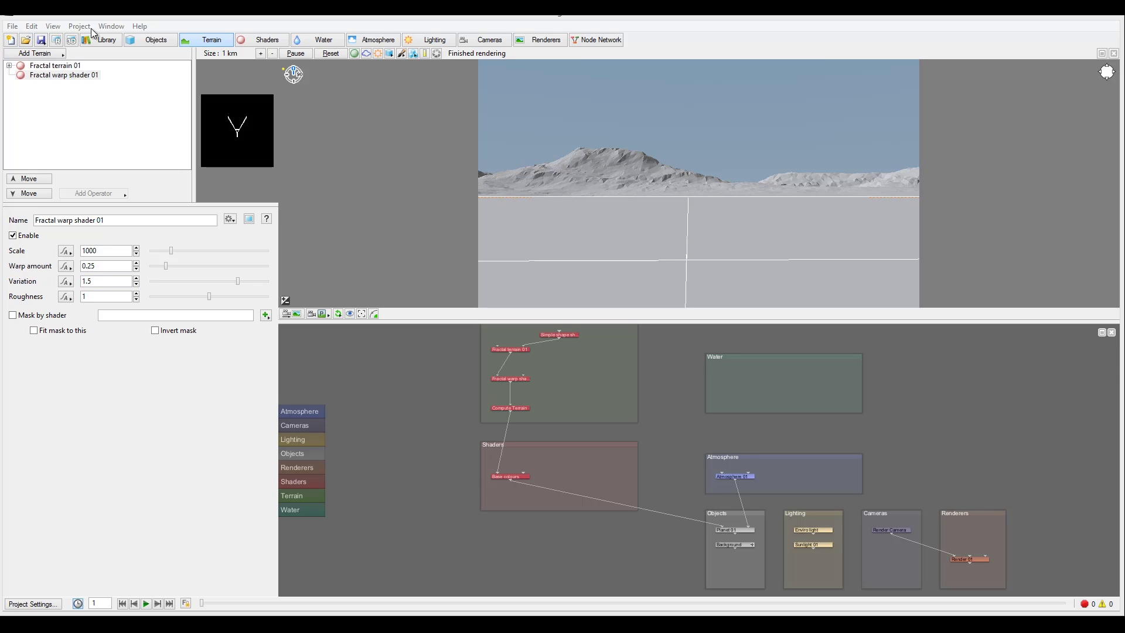
Browse the File menu's project commands, briefly glancing at the View menu
click(13, 27)
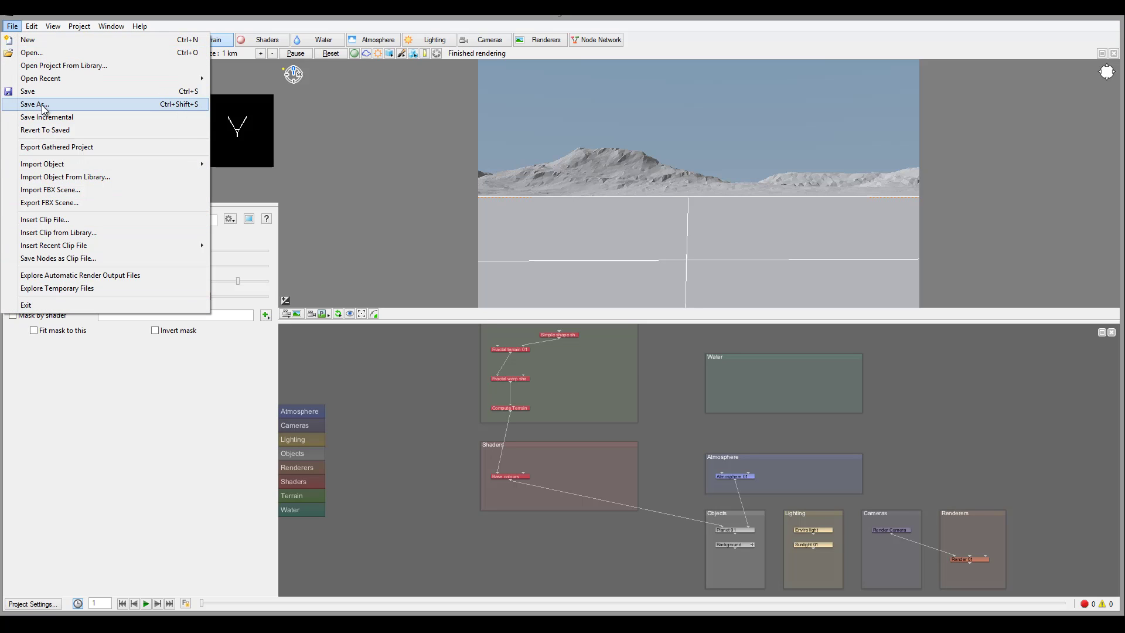
click(53, 26)
click(11, 26)
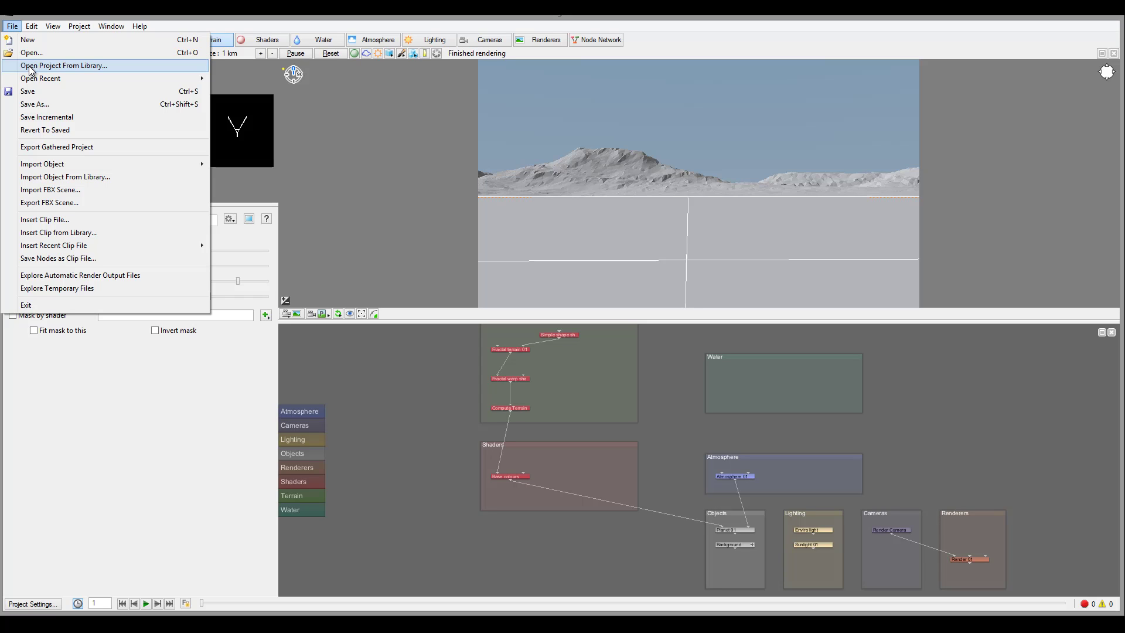
mouse_move(33, 82)
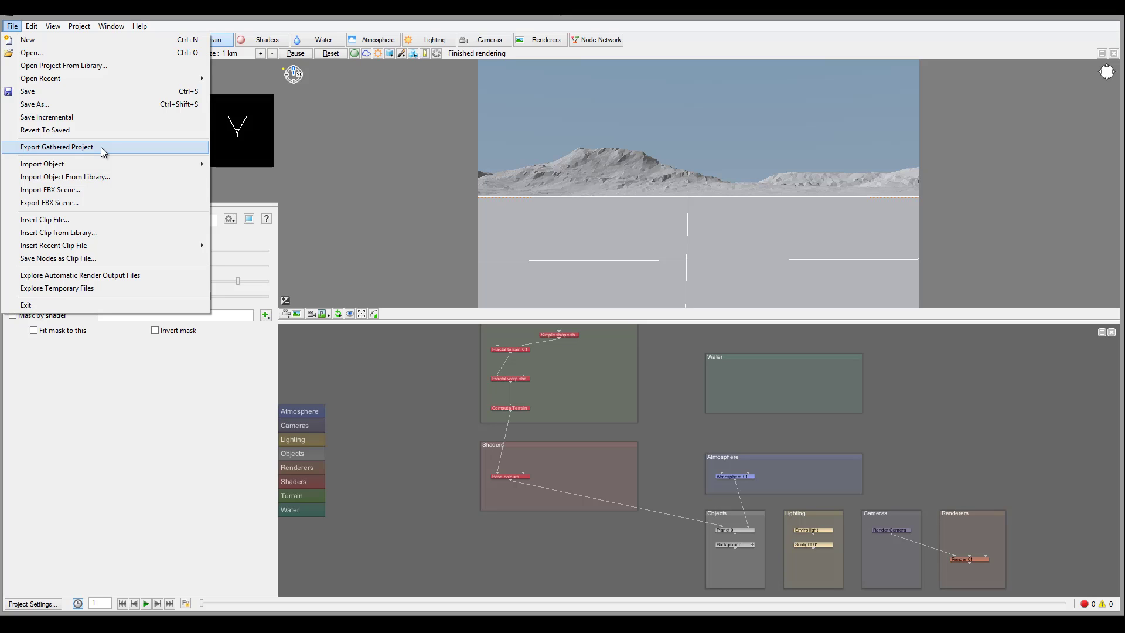
mouse_move(98, 167)
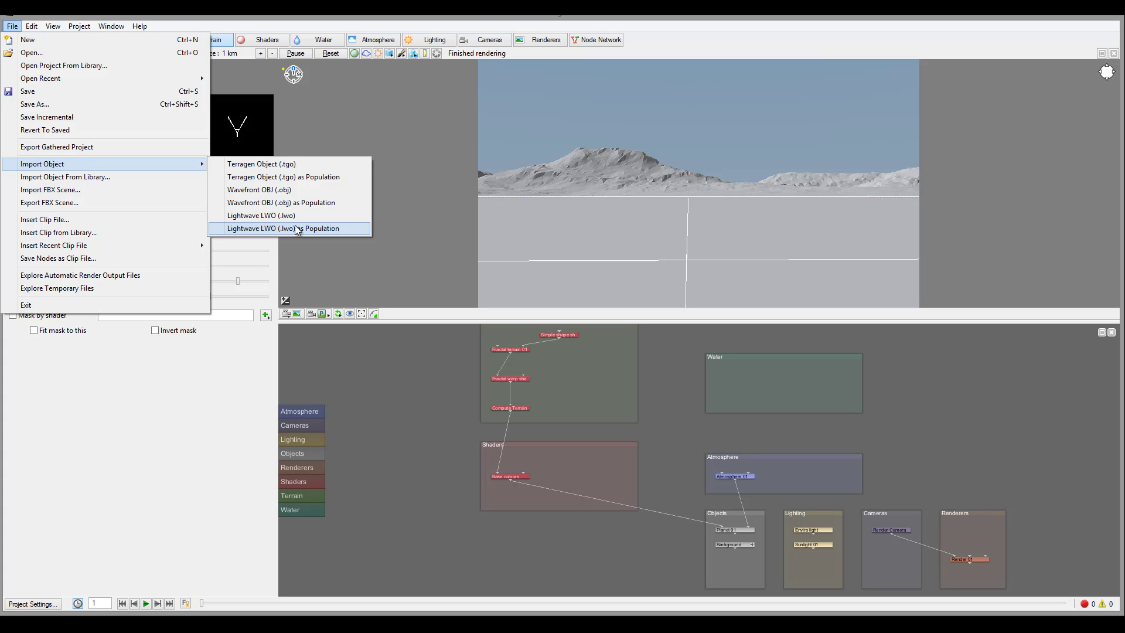
Bring up the object library, reposition its window, then close it
click(105, 177)
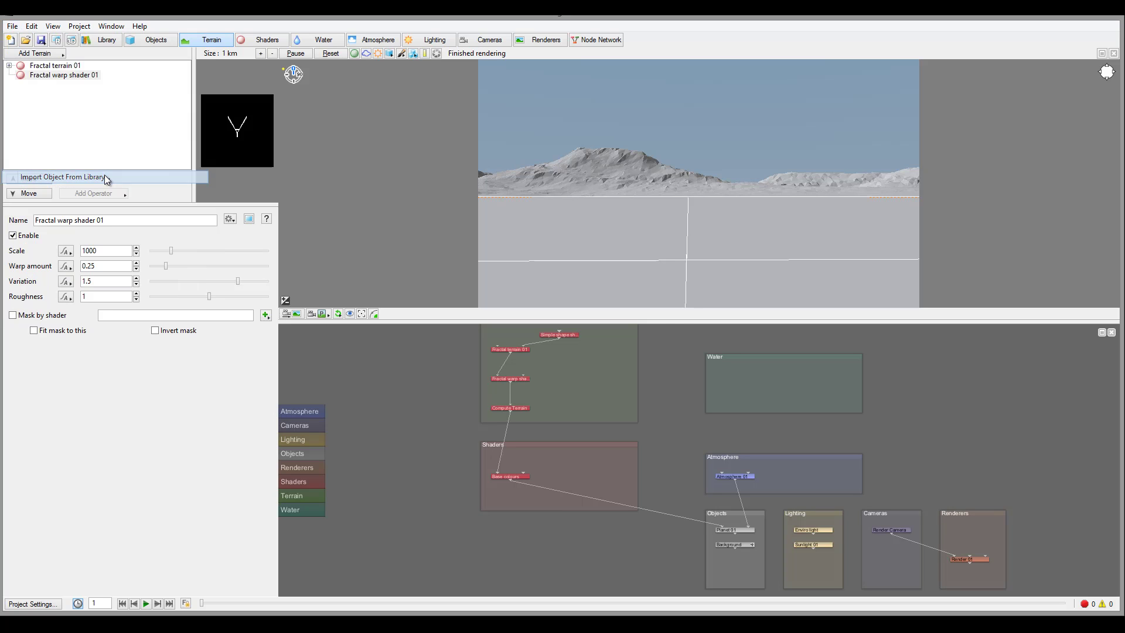
drag(366, 140, 505, 93)
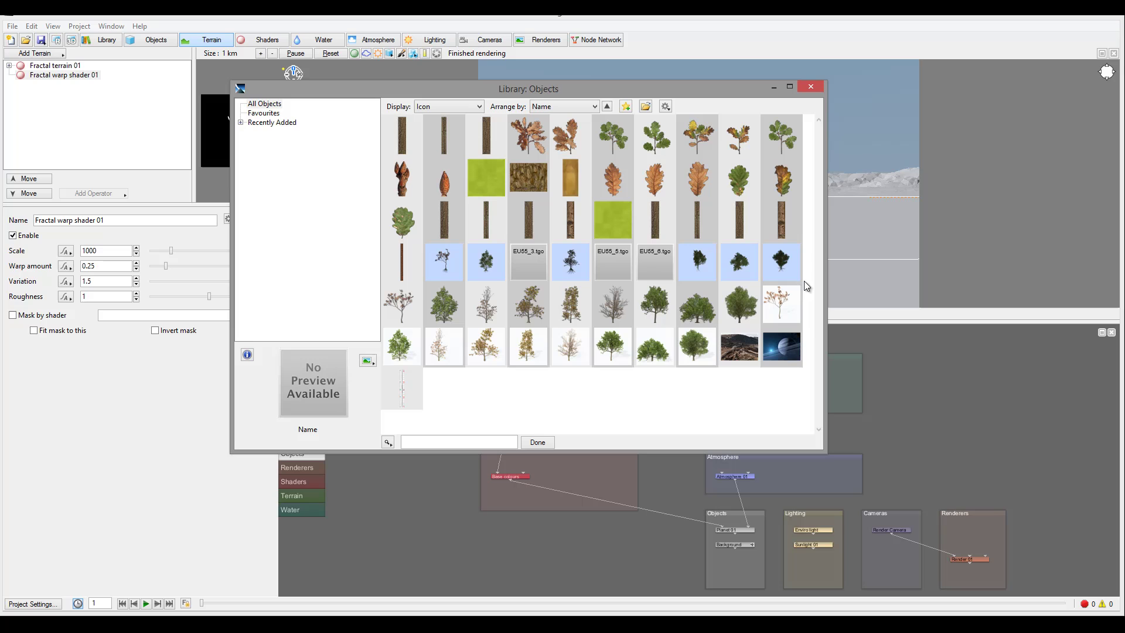
click(810, 87)
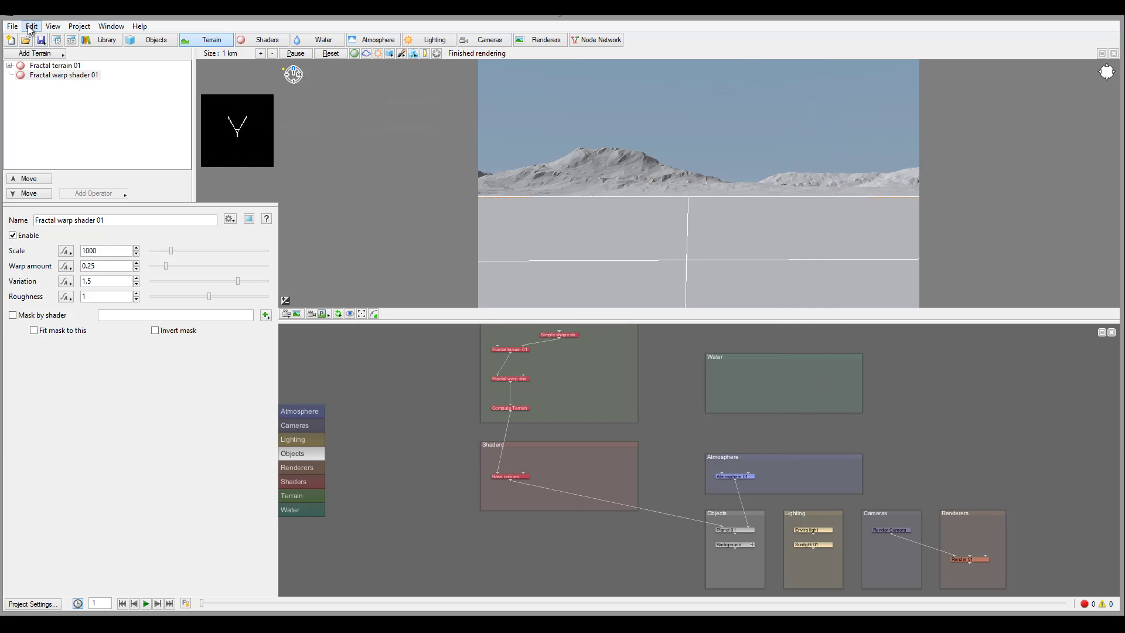
Choose File > Insert Clip File..., then review Insert Recent Clip File in the File menu
click(12, 26)
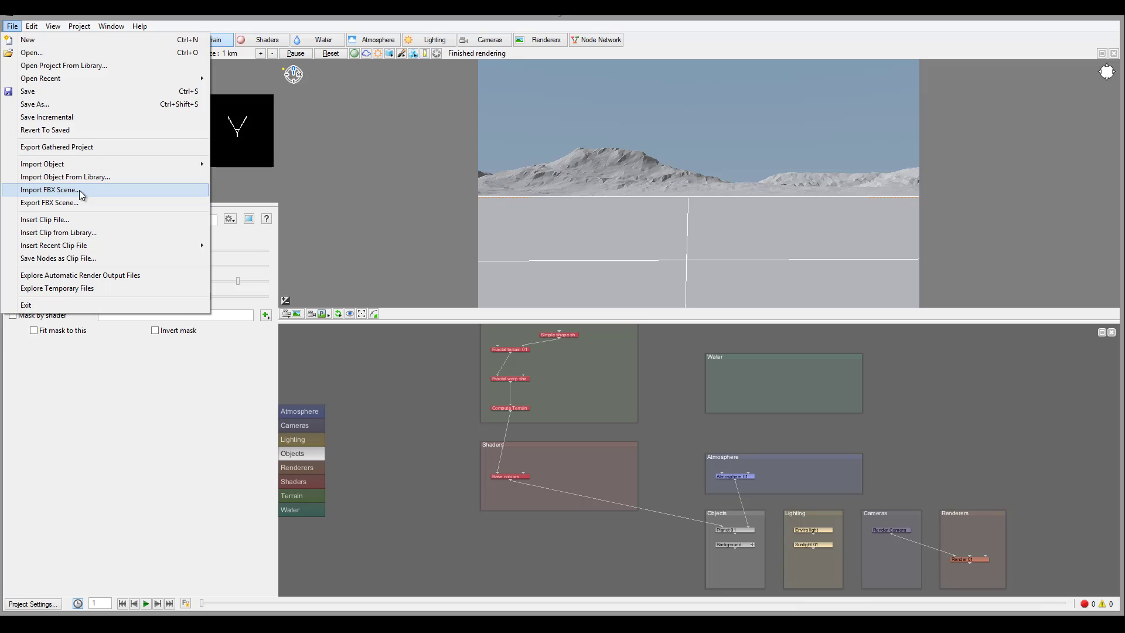
click(80, 221)
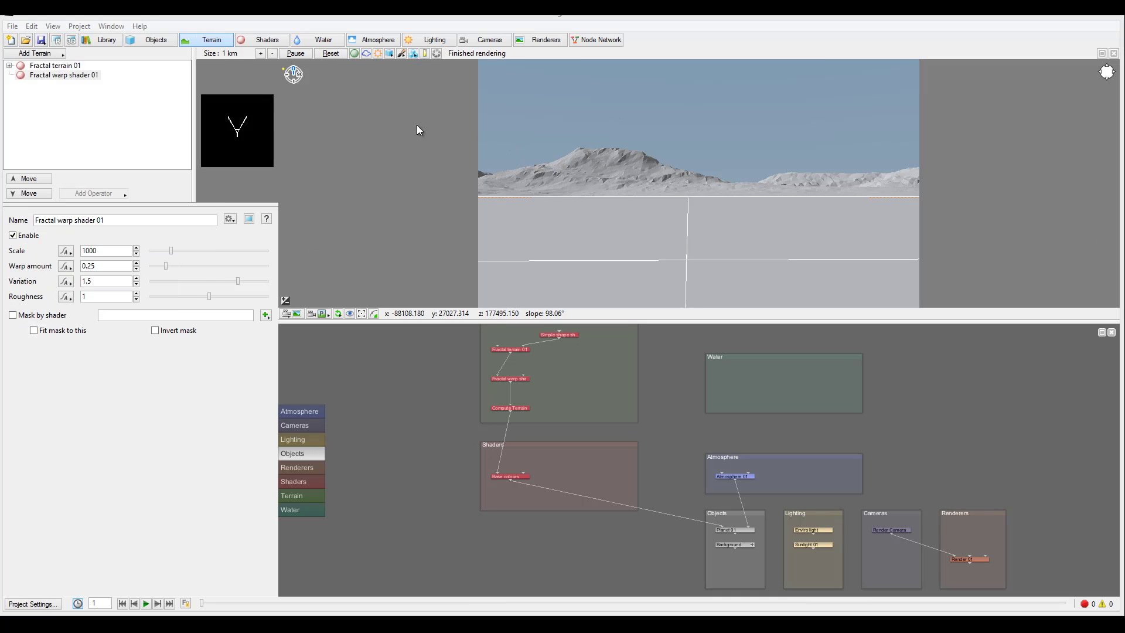
click(14, 27)
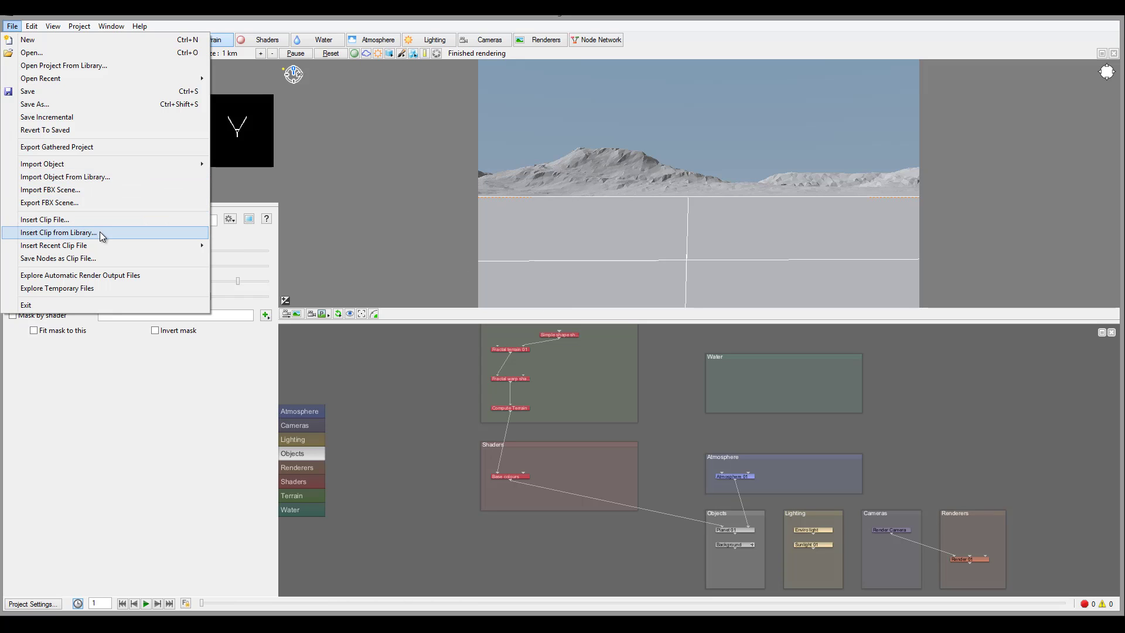
mouse_move(106, 249)
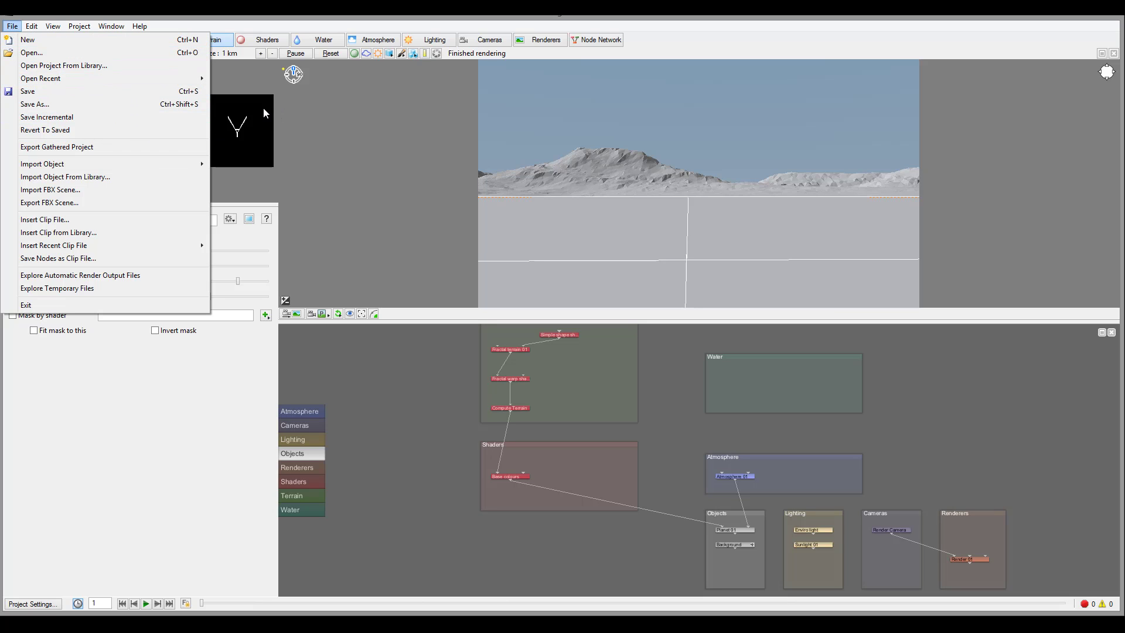
Dismiss the File menu and show the Edit menu with Undo Camera orbit, cut, copy and group
click(700, 34)
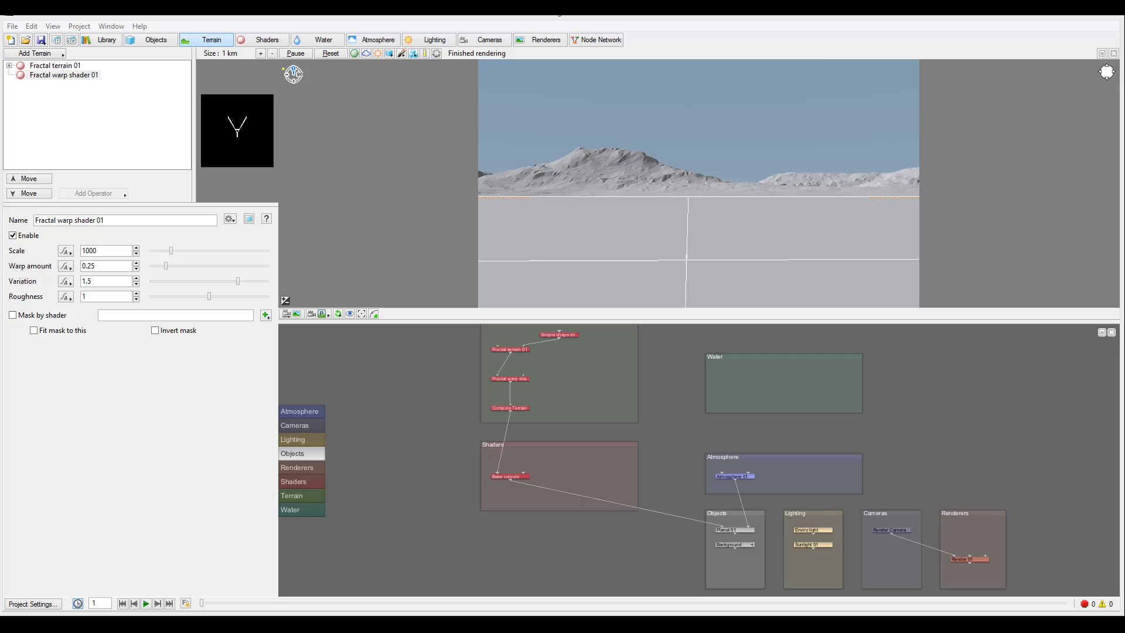
click(32, 28)
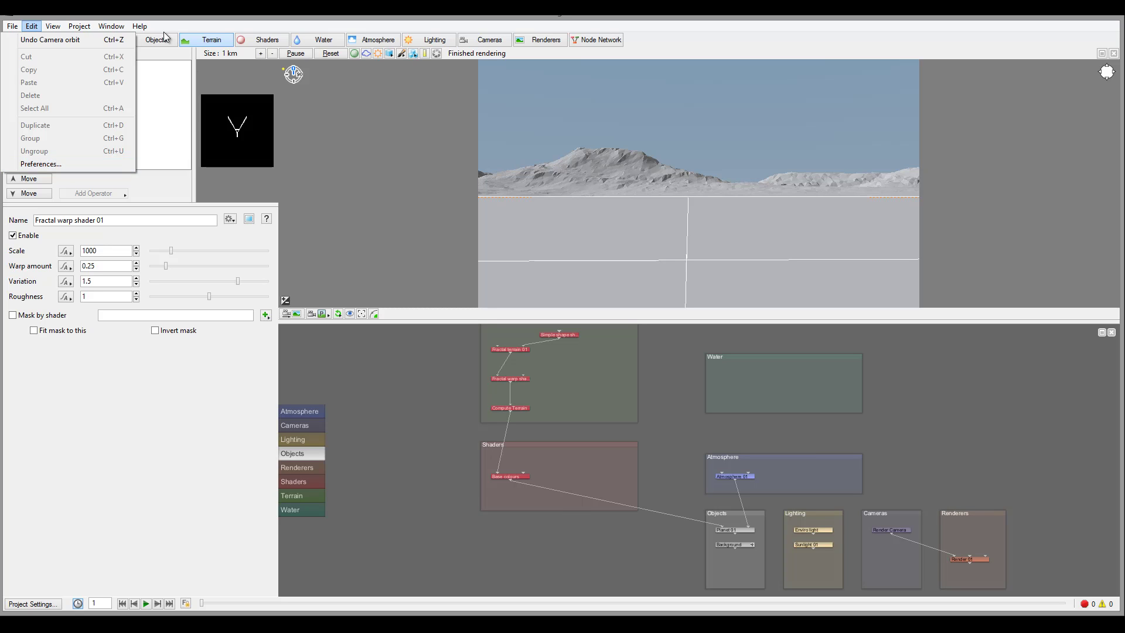
mouse_move(112, 25)
mouse_move(32, 26)
Pan the node network left and nudge the Terrain and Shaders group boxes into new spots
click(456, 417)
middle_drag(454, 410, 414, 433)
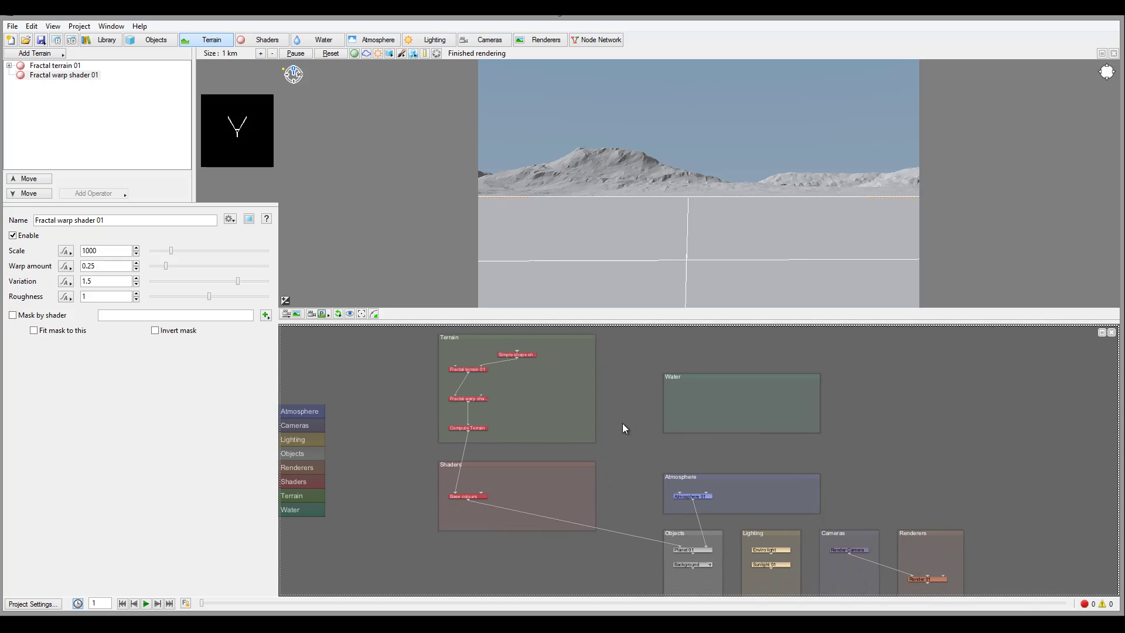
middle_drag(622, 424, 598, 423)
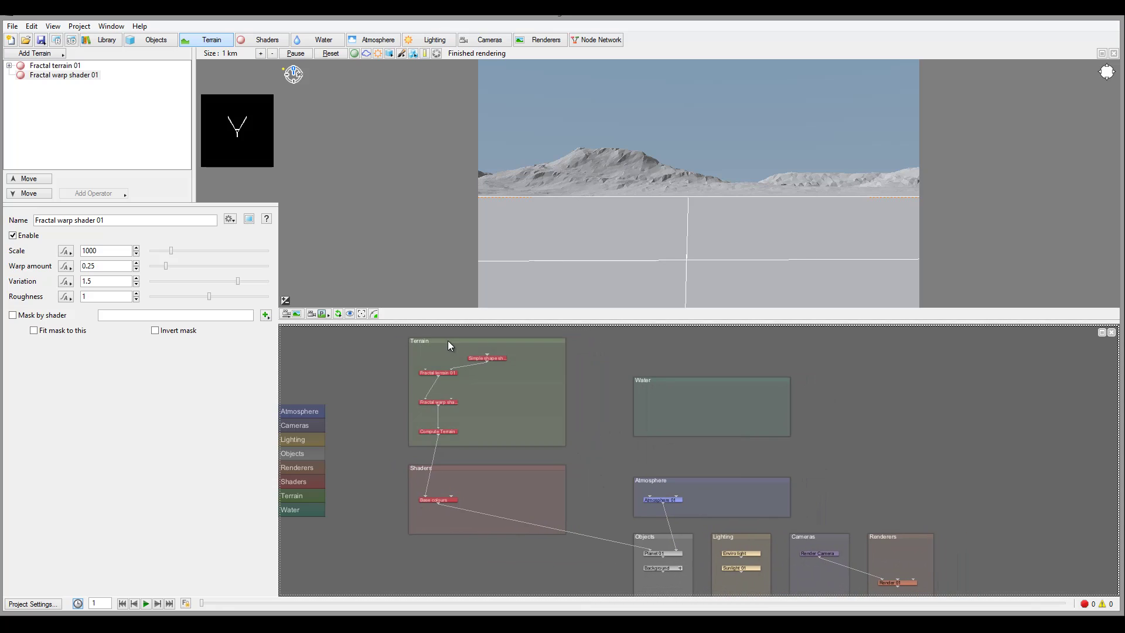
drag(447, 340, 422, 343)
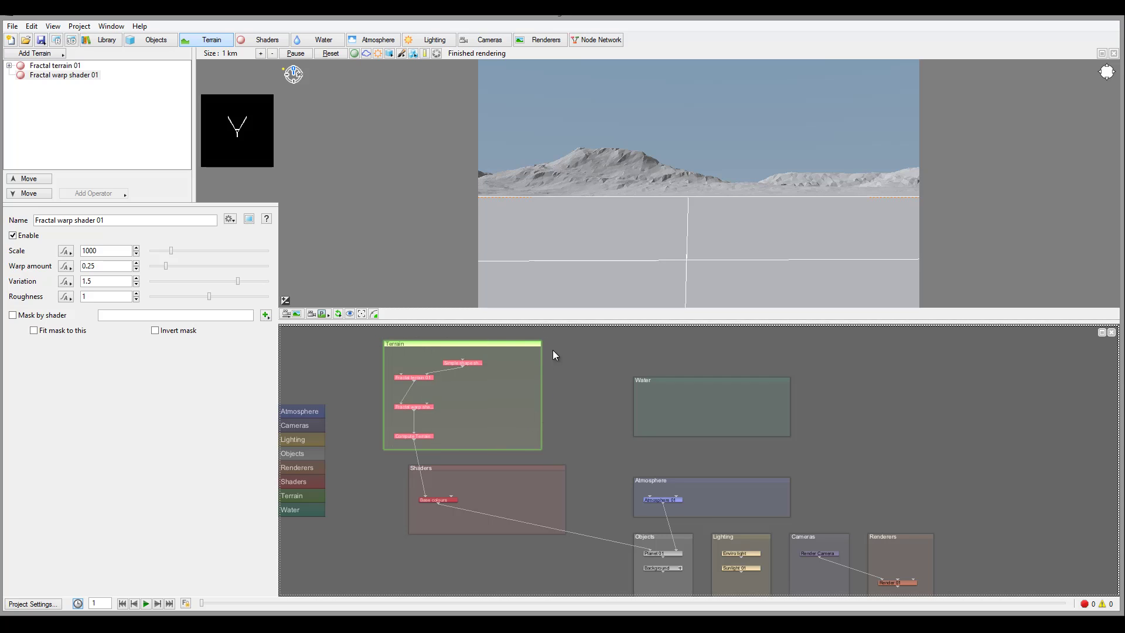
mouse_move(503, 468)
mouse_down()
mouse_move(470, 475)
mouse_move(486, 461)
mouse_up()
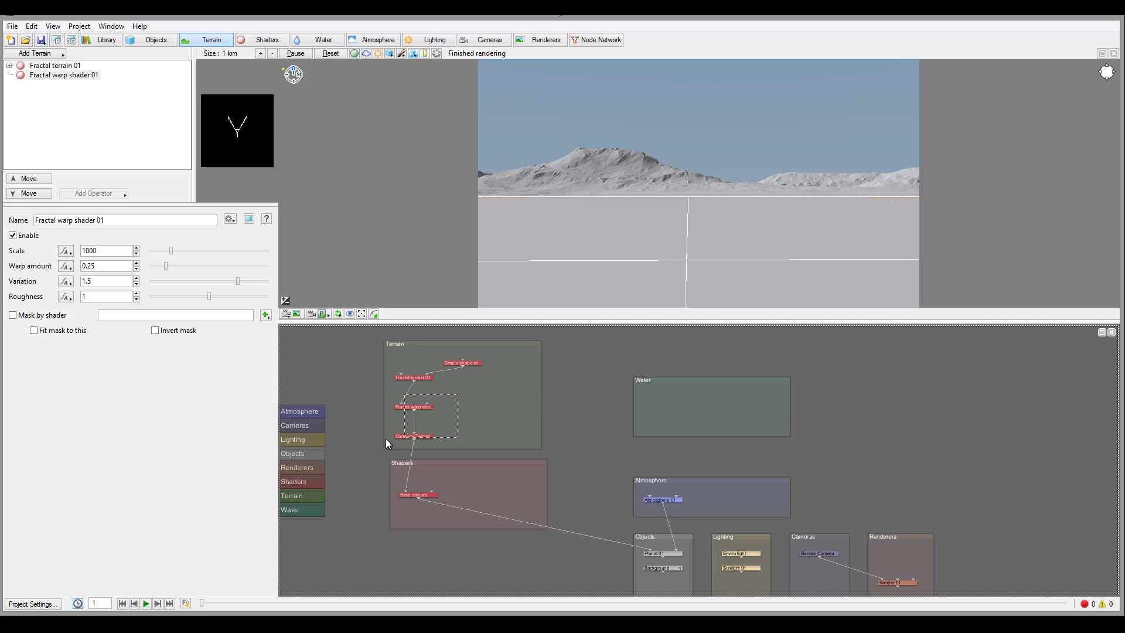
Group the warp shader and compute terrain nodes as Group 01, placed left of the Terrain box
click(32, 27)
click(51, 137)
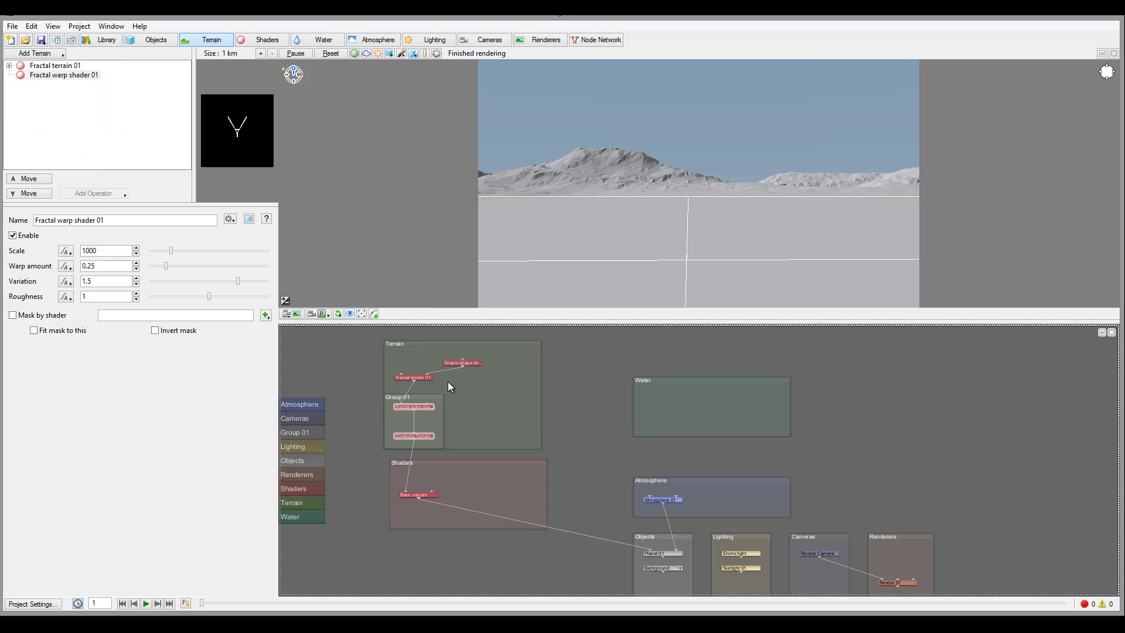
drag(407, 397, 352, 344)
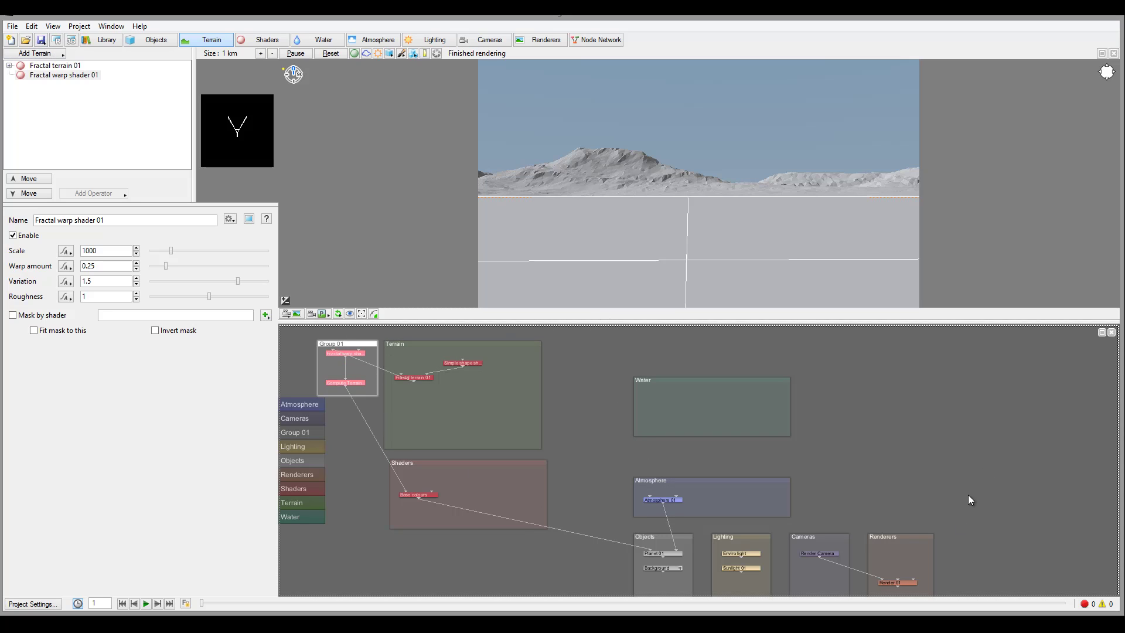
click(31, 28)
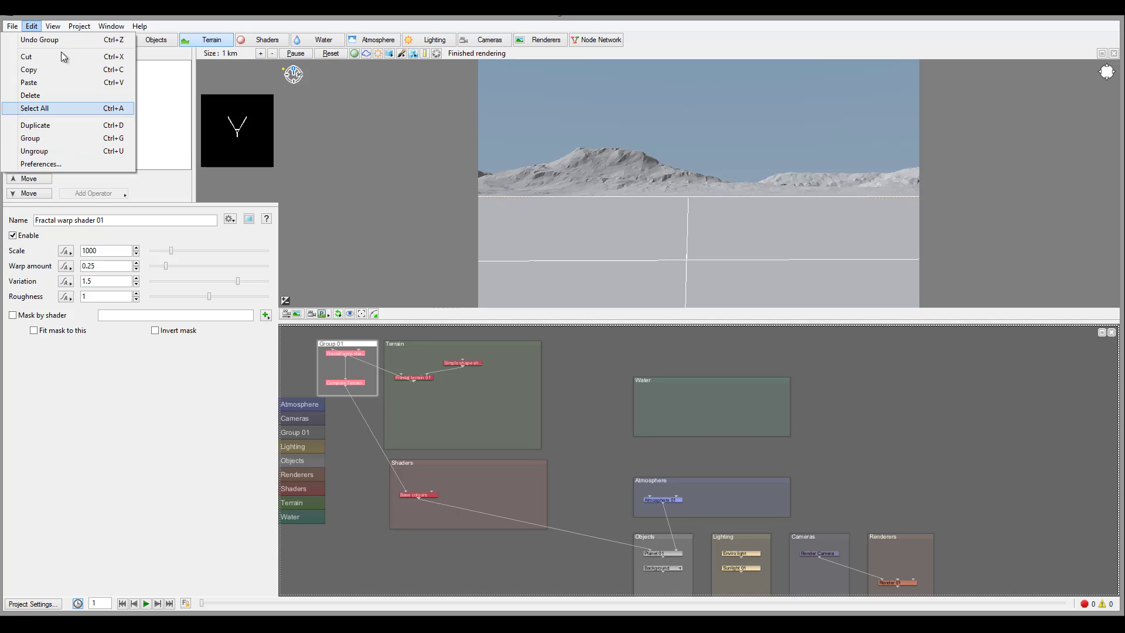
Show the View menu's render, 3D preview, node palette, errors and undo history entries
mouse_move(59, 27)
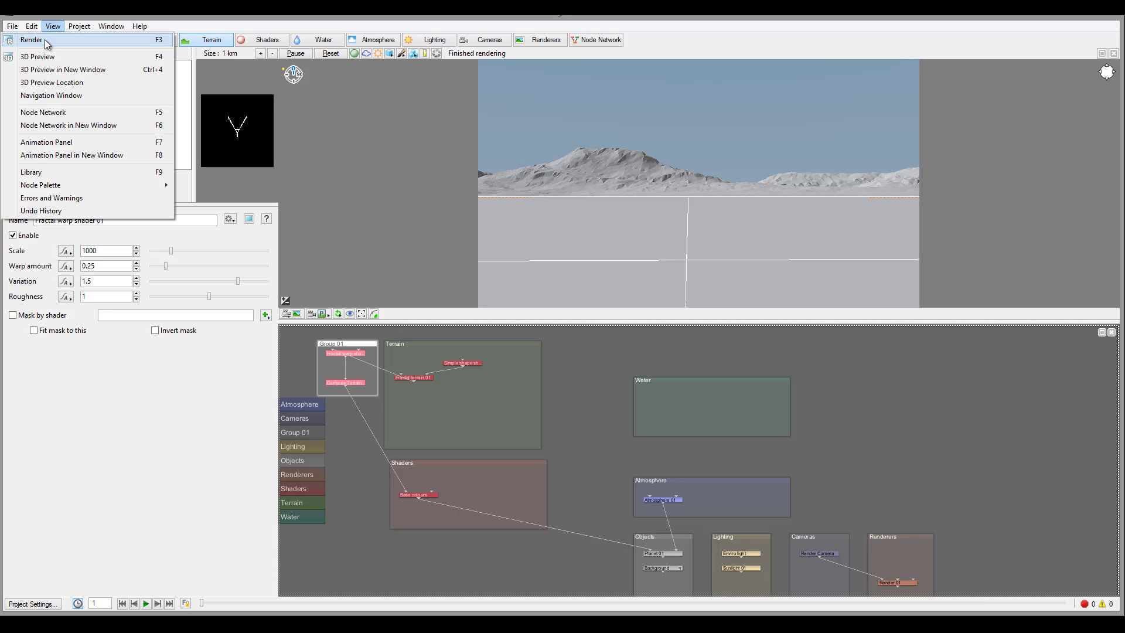
Open the Render View window, drag it toward the centre, then close it
click(47, 43)
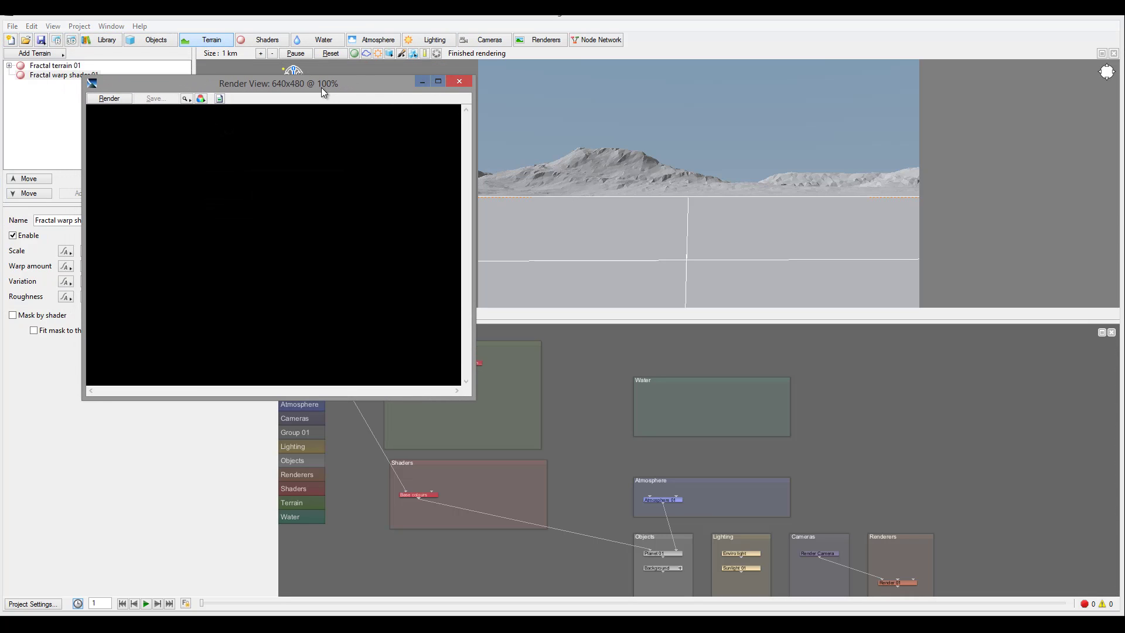
drag(332, 75, 583, 130)
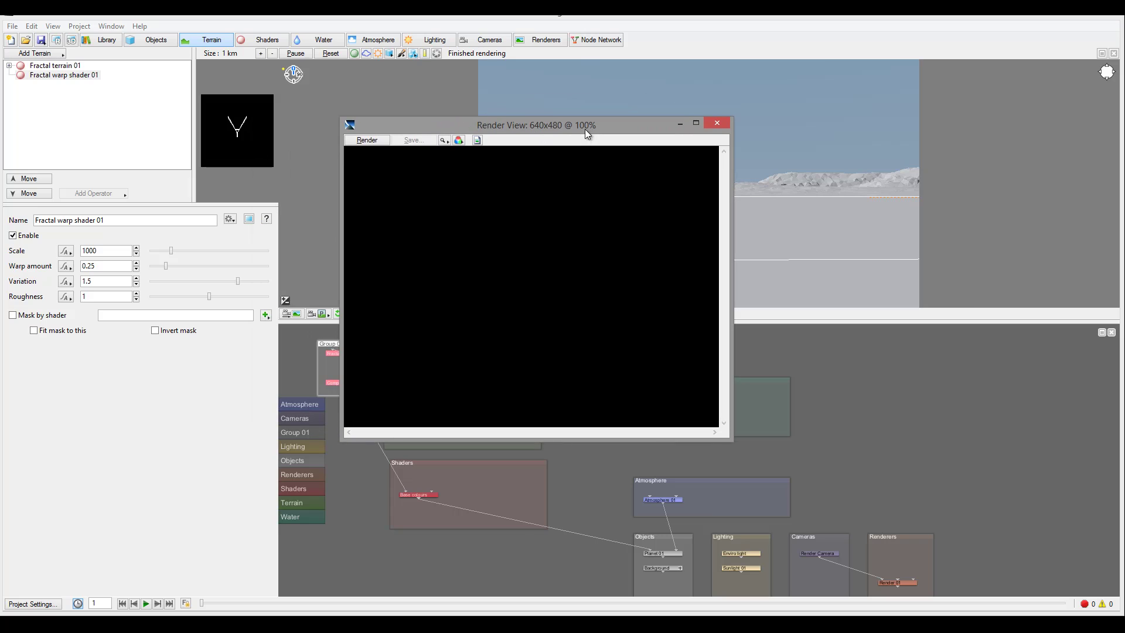
click(715, 122)
click(54, 28)
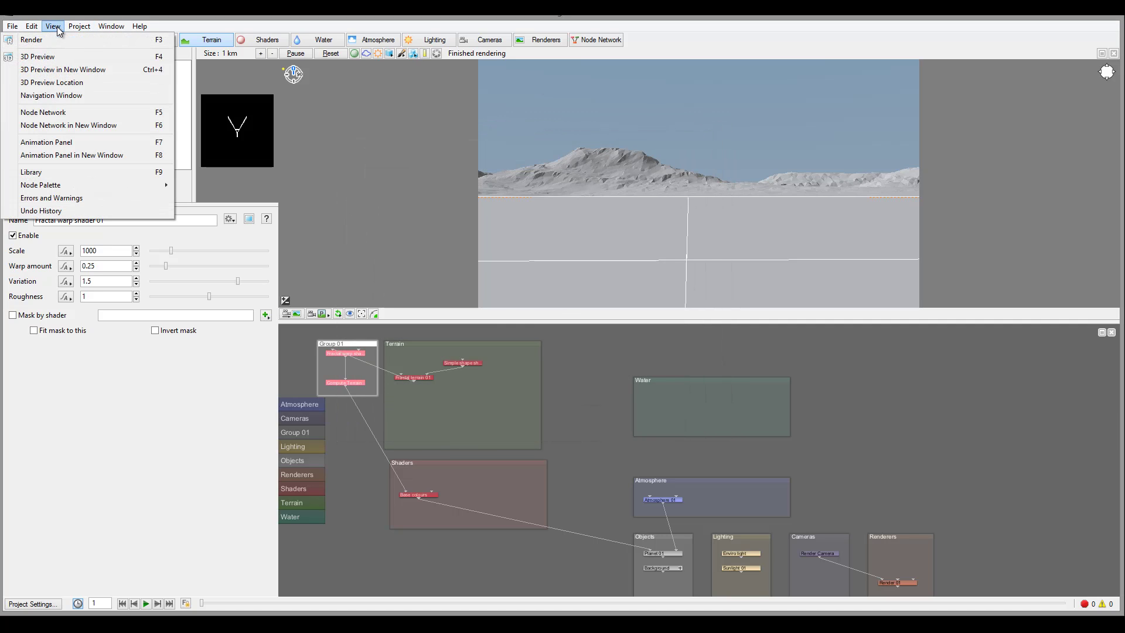
click(79, 68)
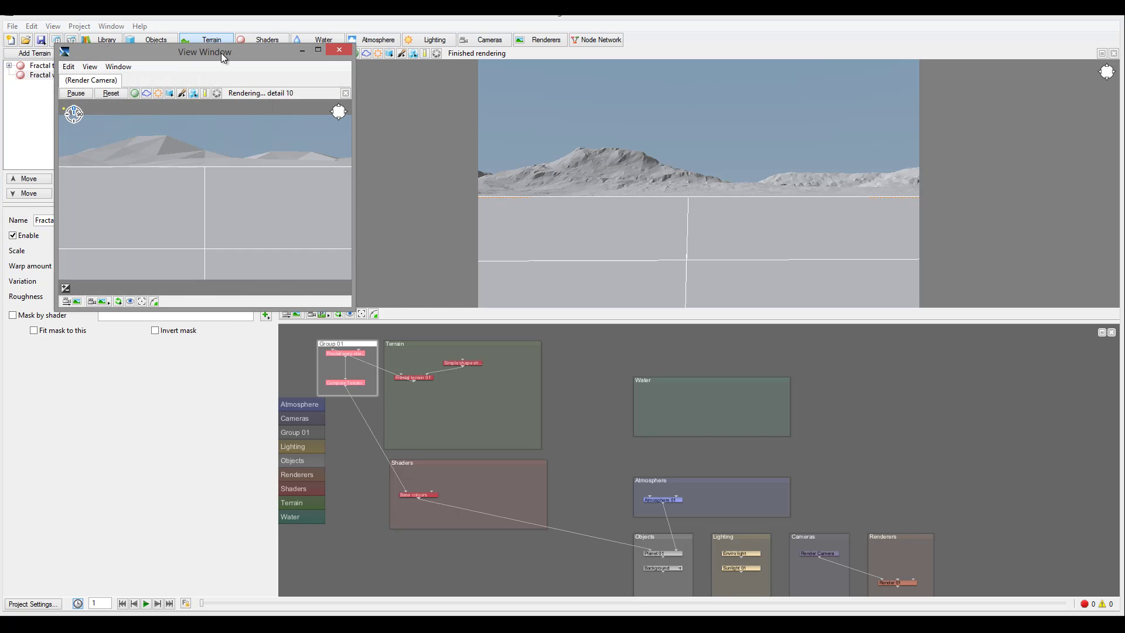
drag(221, 52, 905, 122)
click(53, 26)
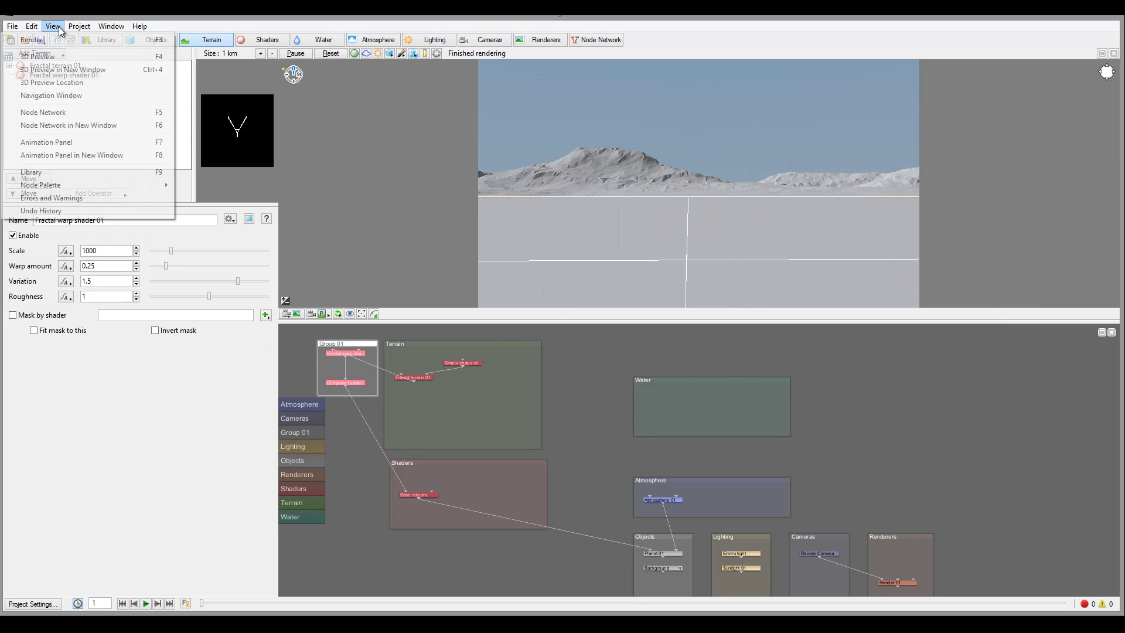
click(74, 70)
drag(271, 53, 1032, 377)
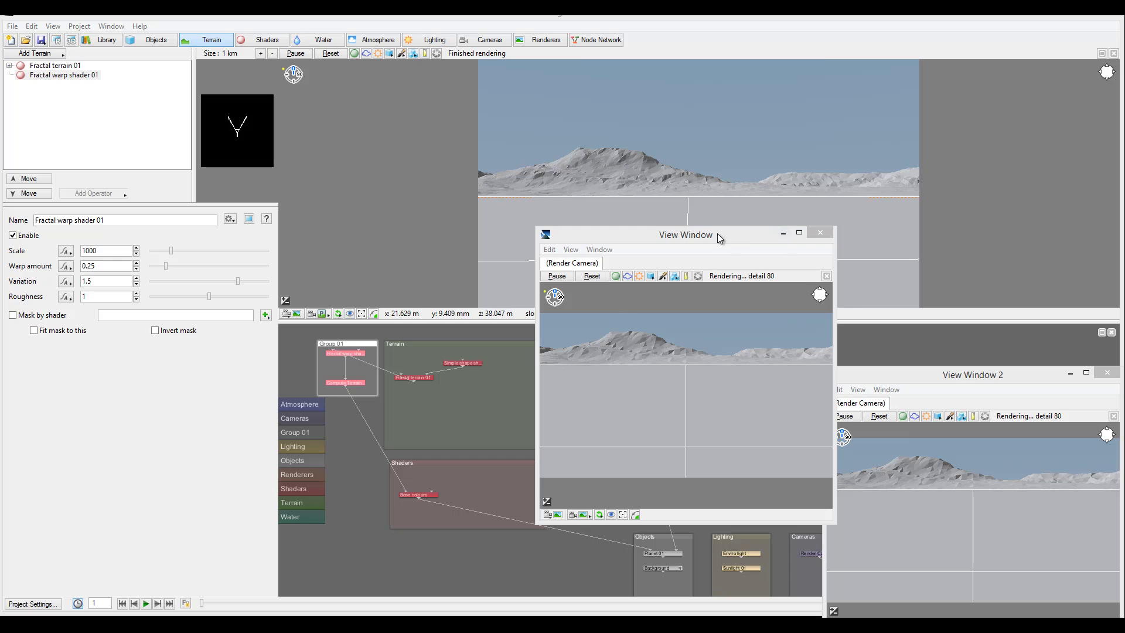
drag(717, 233, 637, 274)
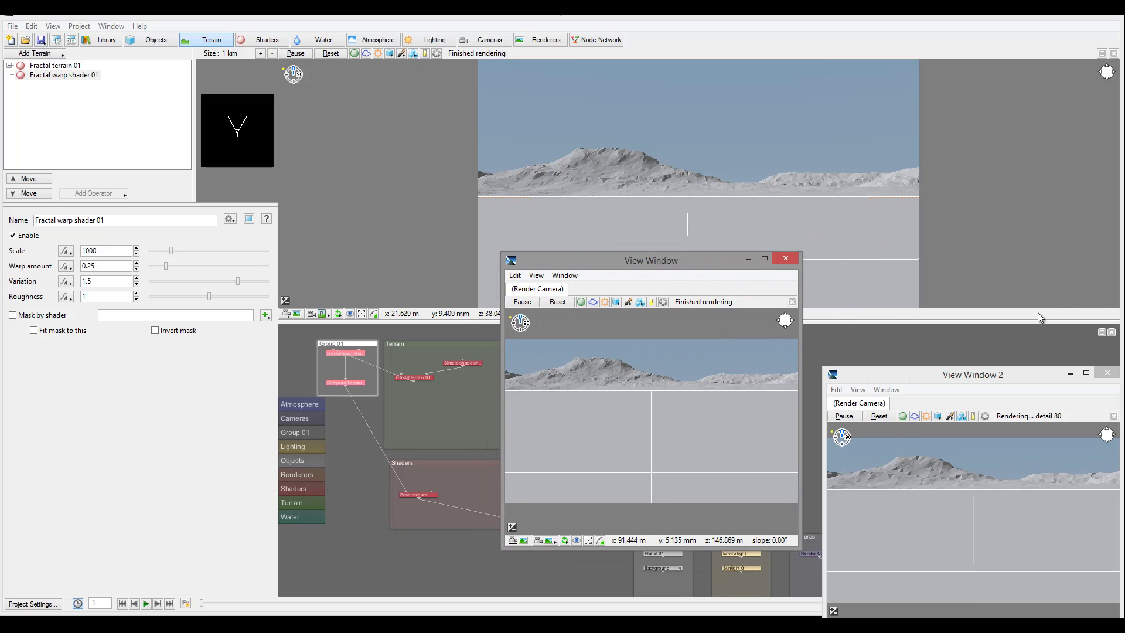
click(786, 259)
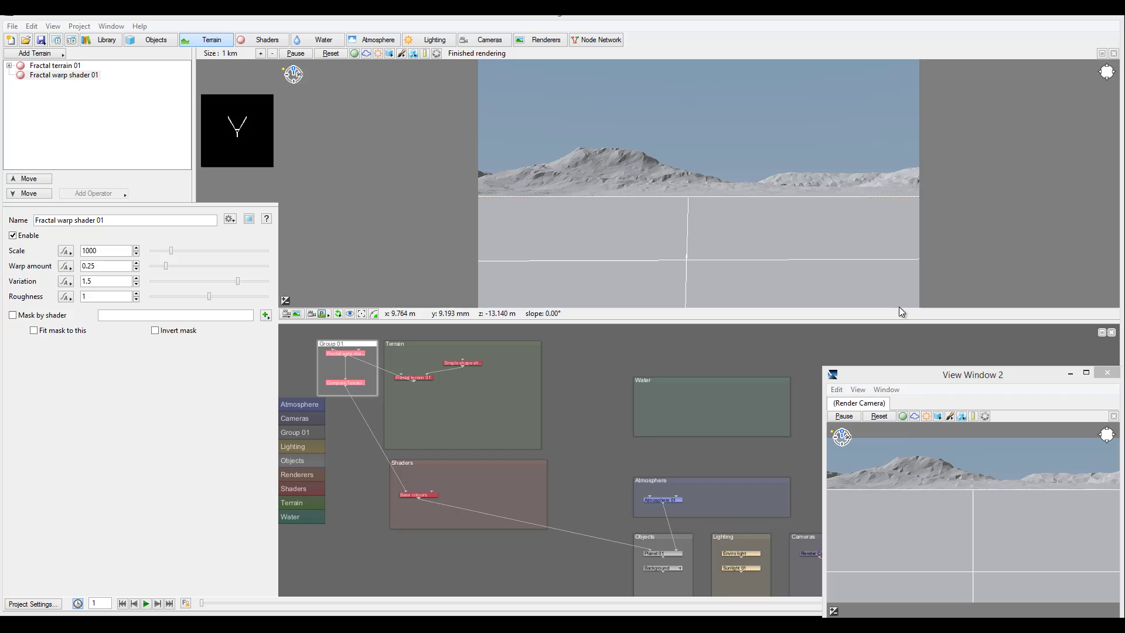
drag(936, 381, 697, 218)
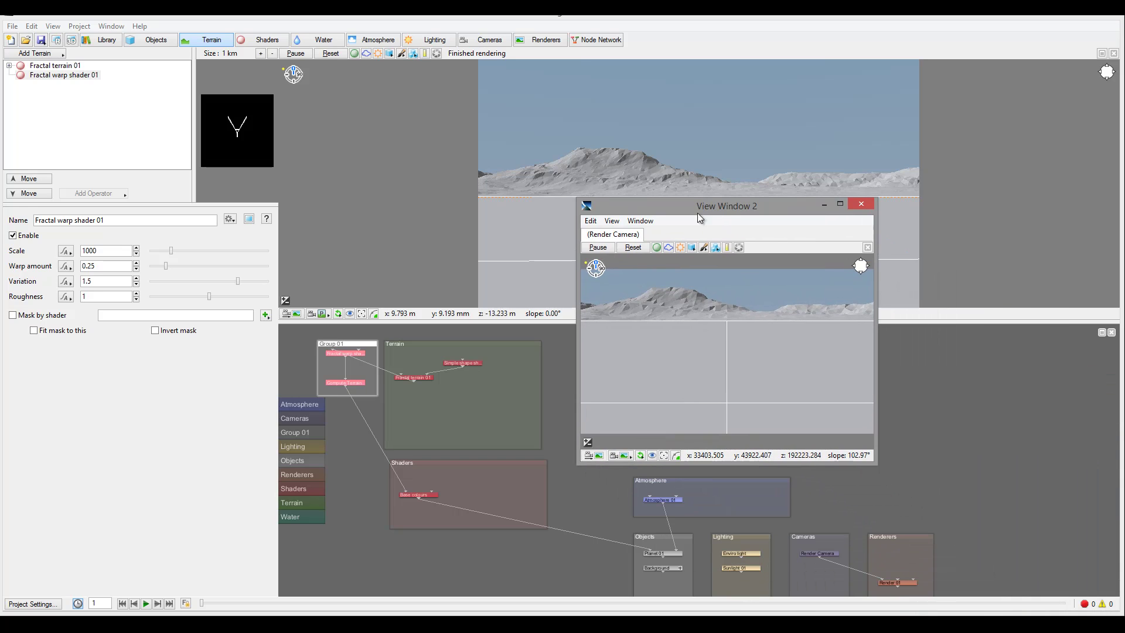
click(852, 207)
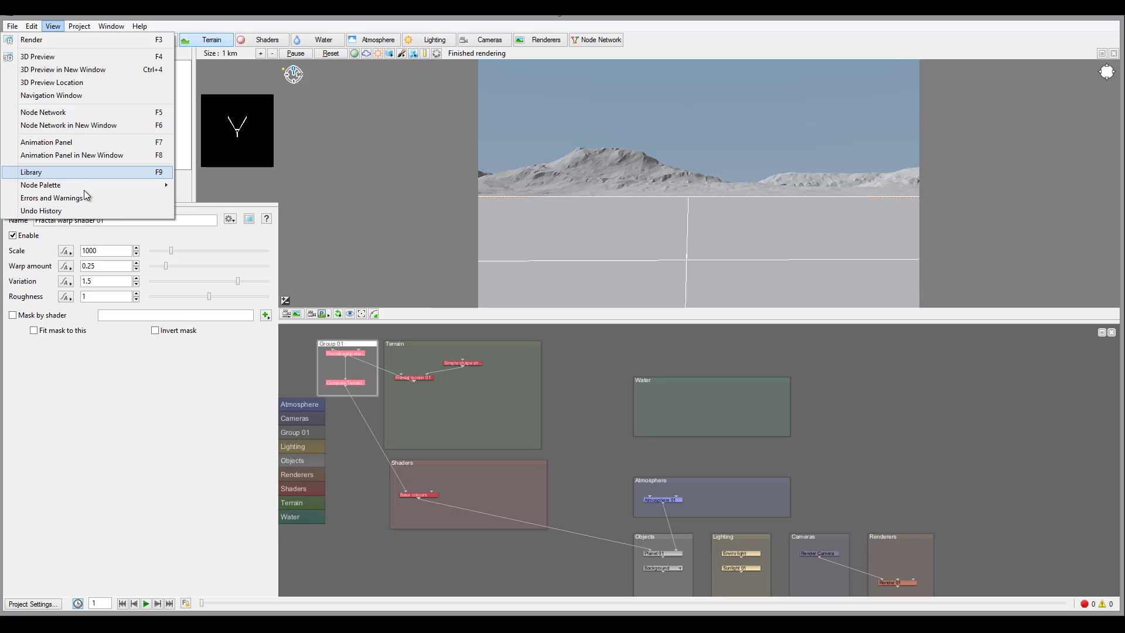
mouse_move(83, 189)
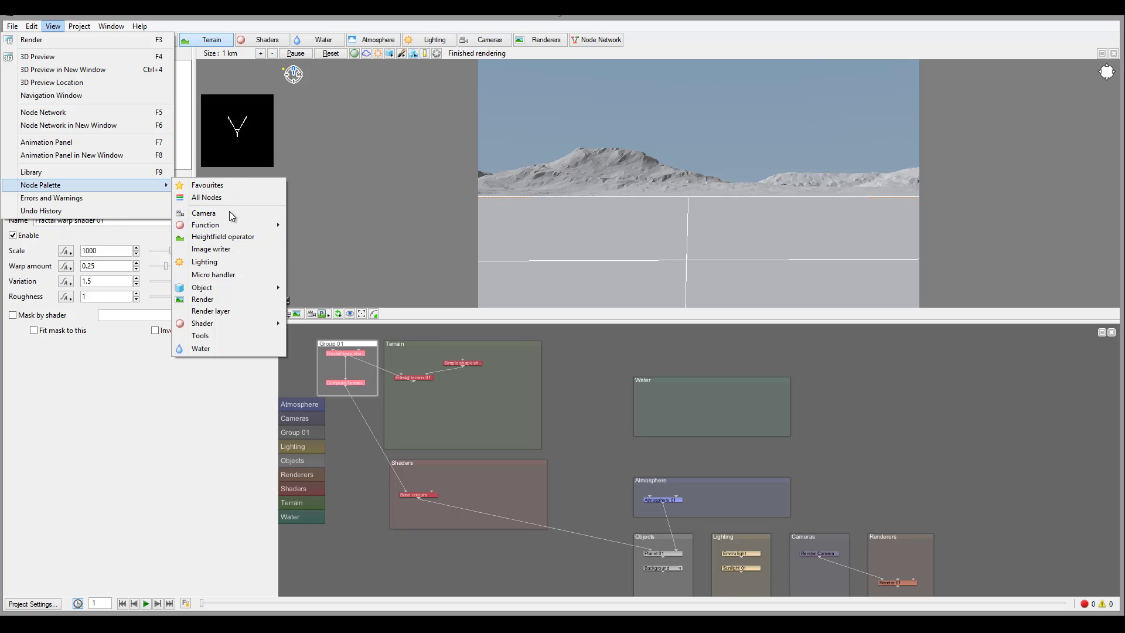
mouse_move(238, 226)
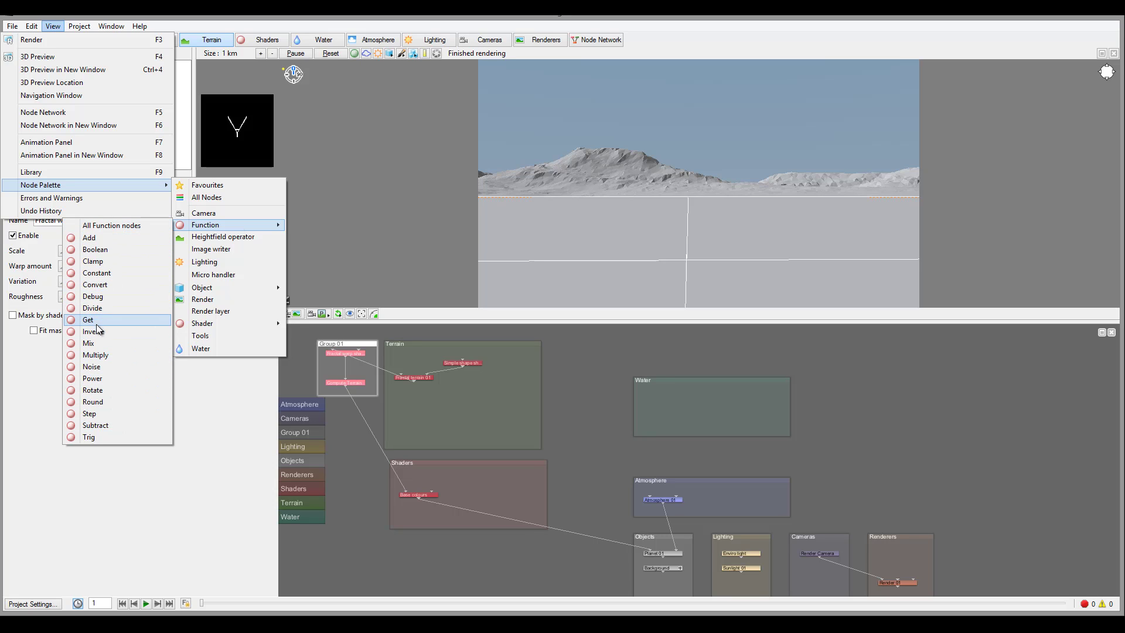
click(35, 199)
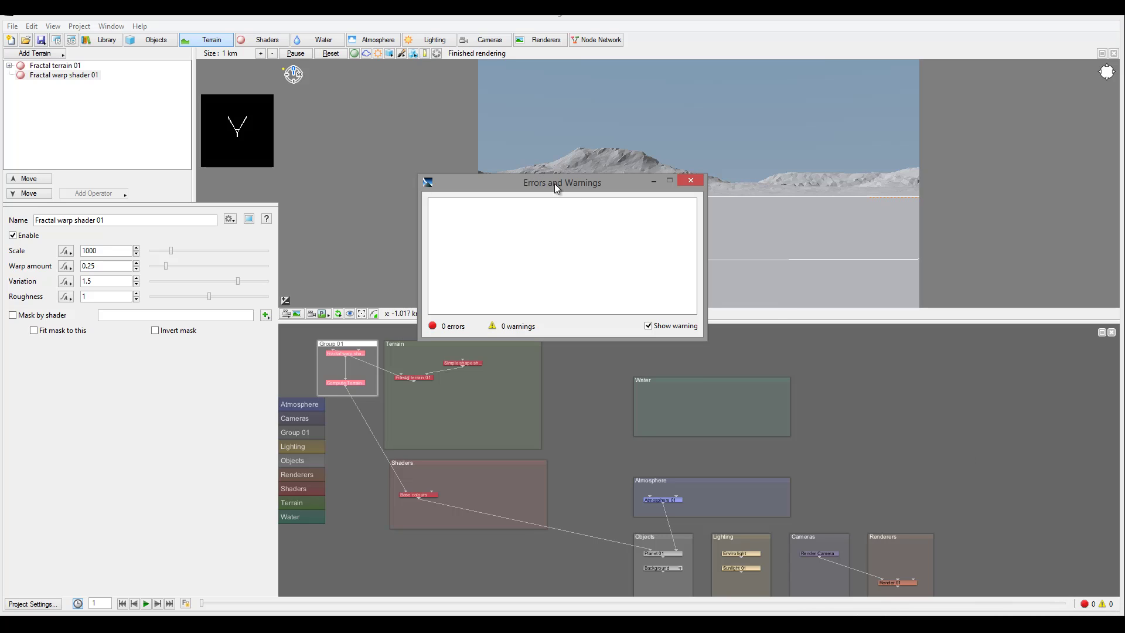
drag(554, 184, 427, 174)
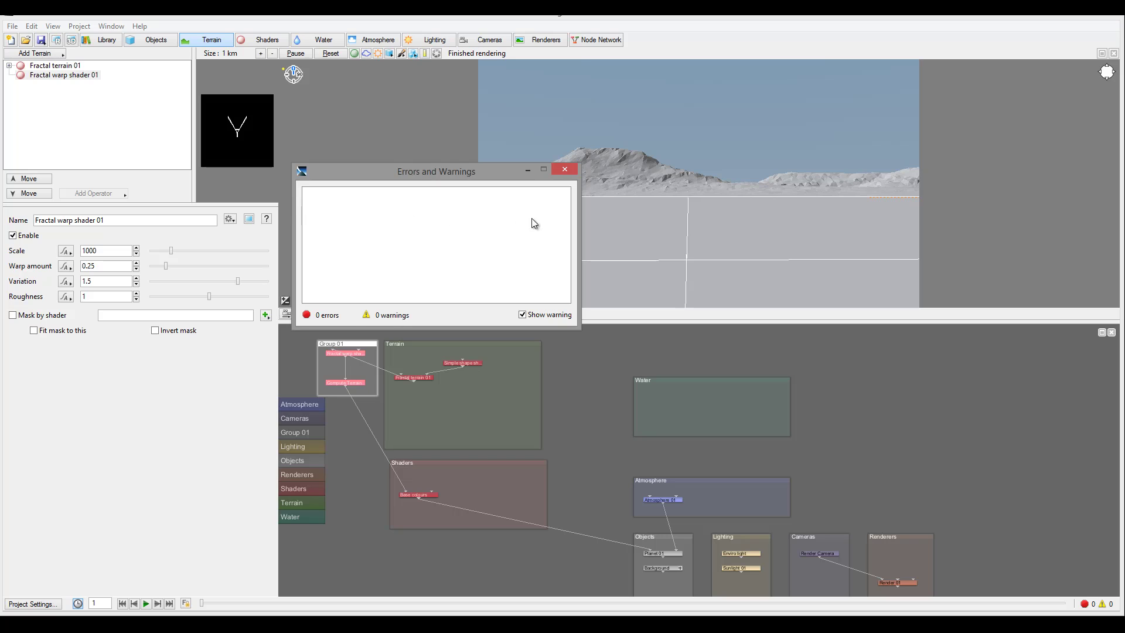
click(564, 170)
click(53, 27)
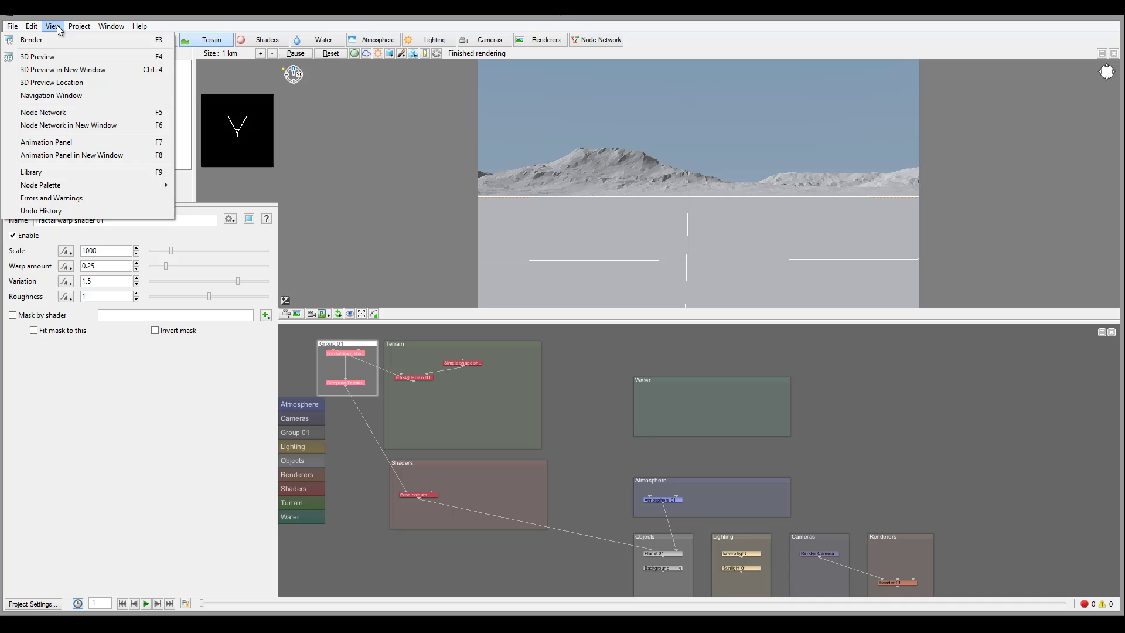
click(71, 211)
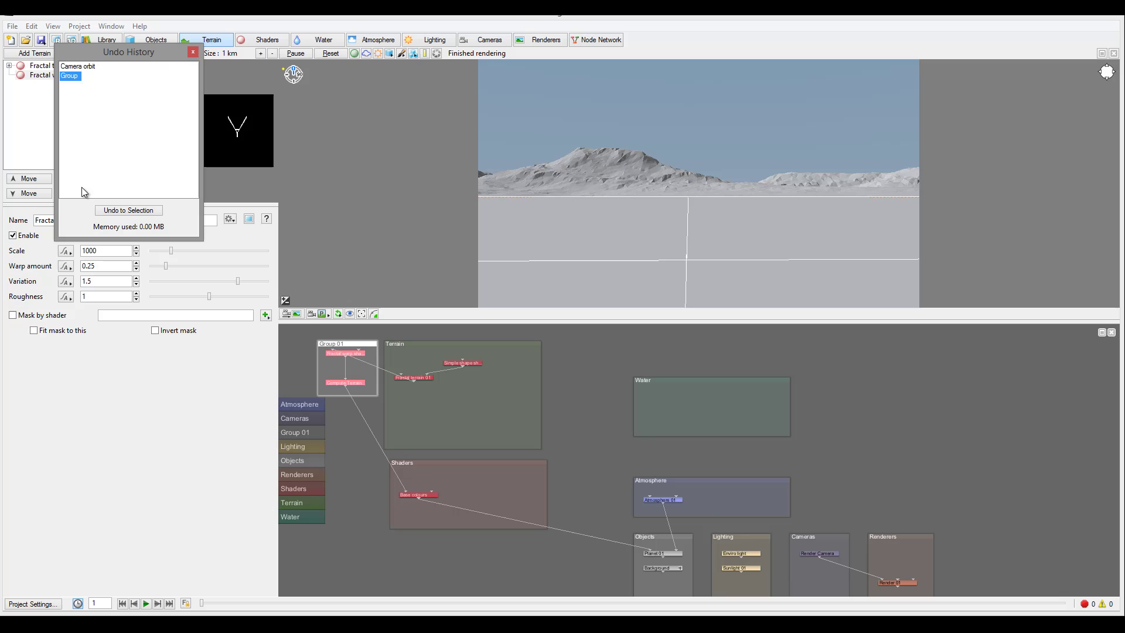
click(193, 52)
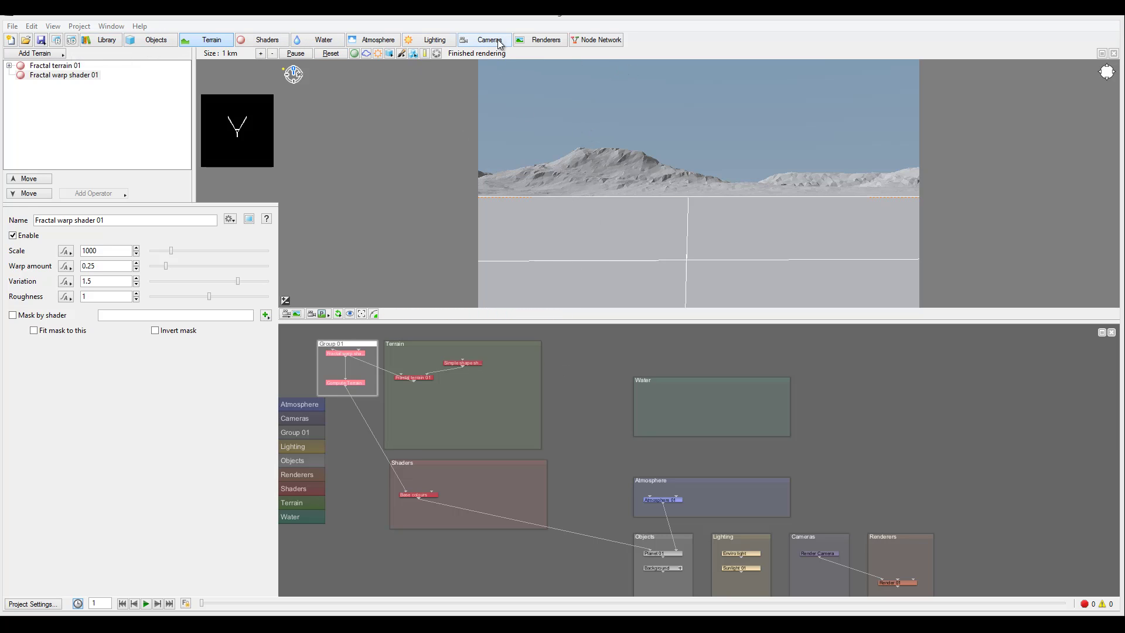
click(607, 40)
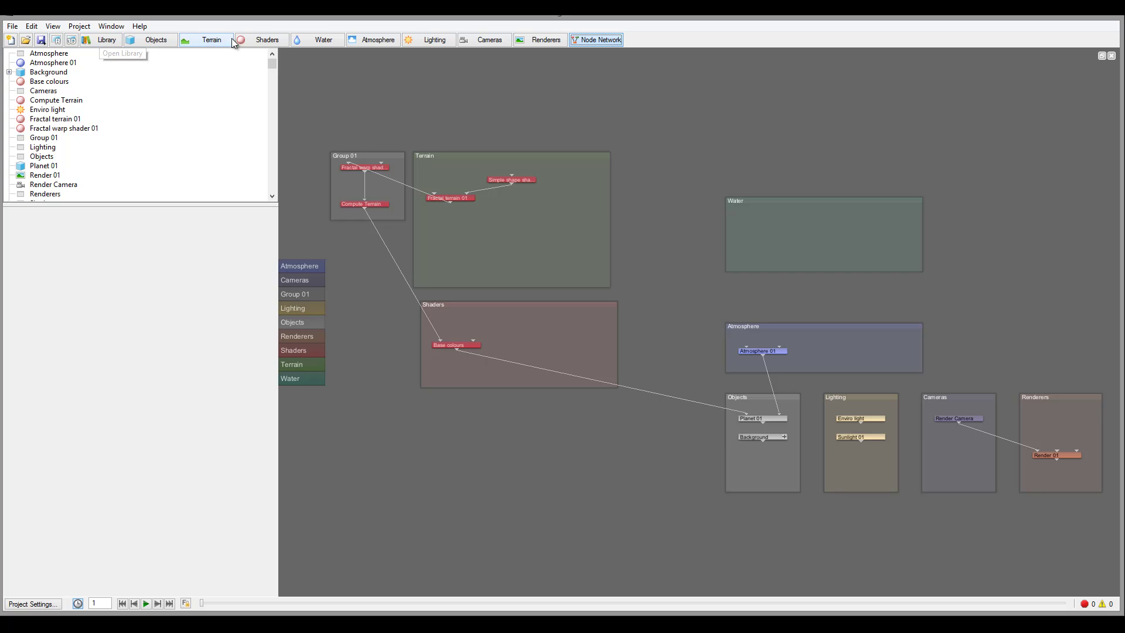
click(211, 40)
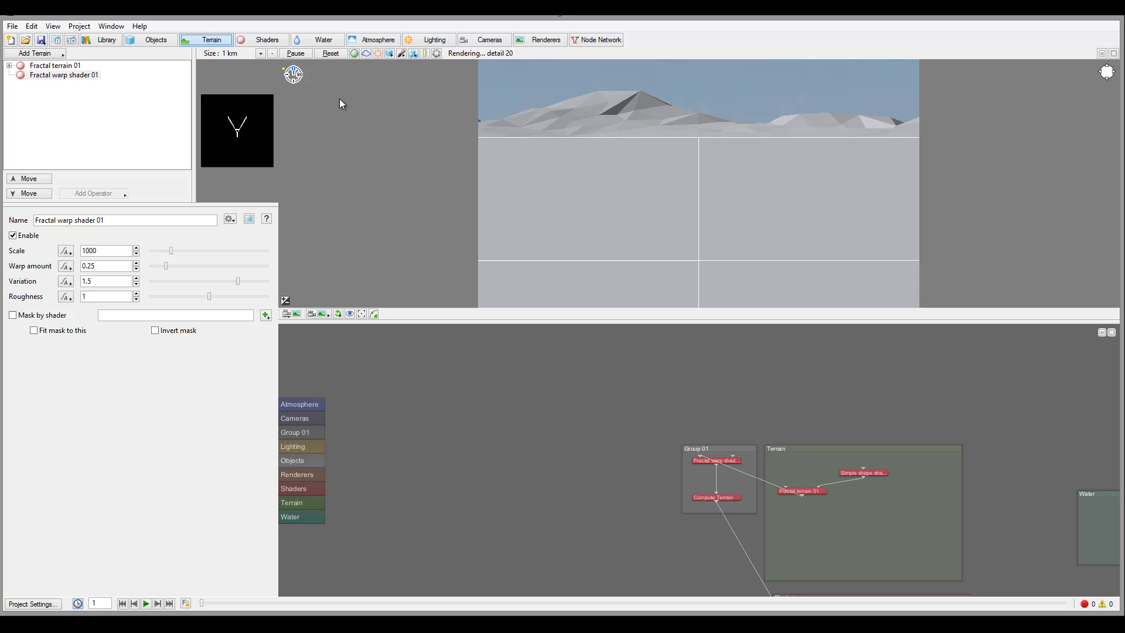
click(53, 26)
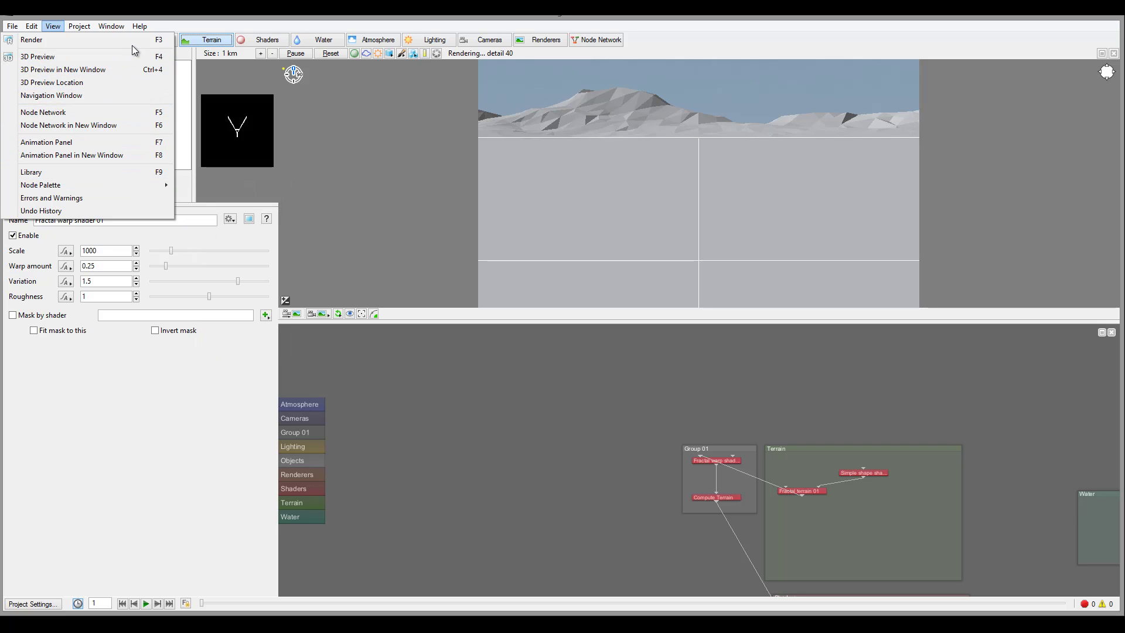
click(401, 236)
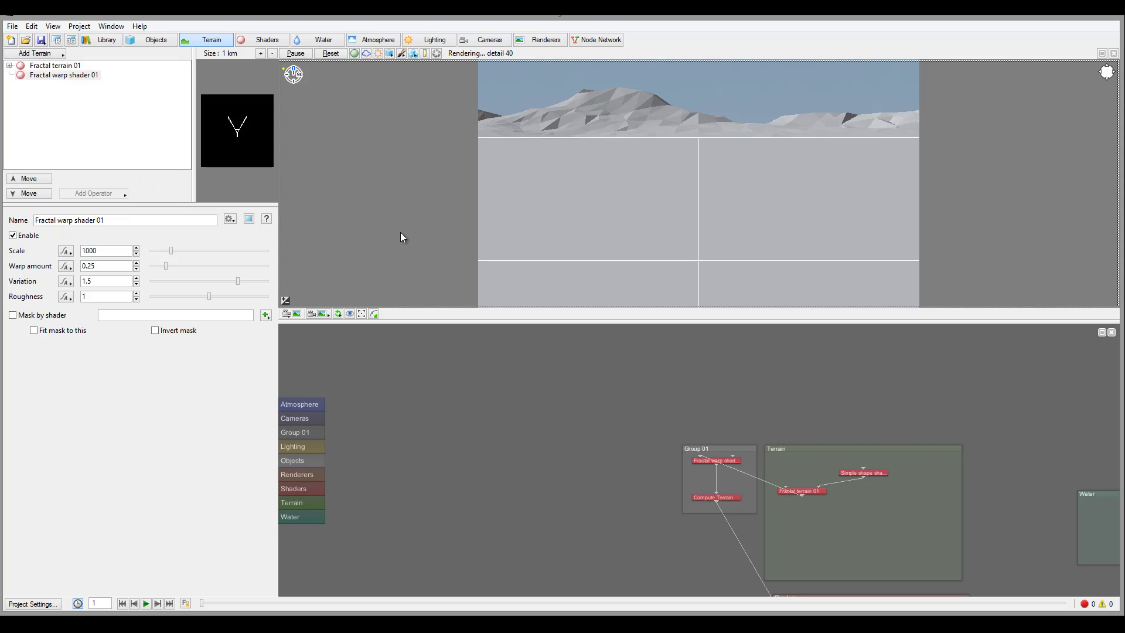